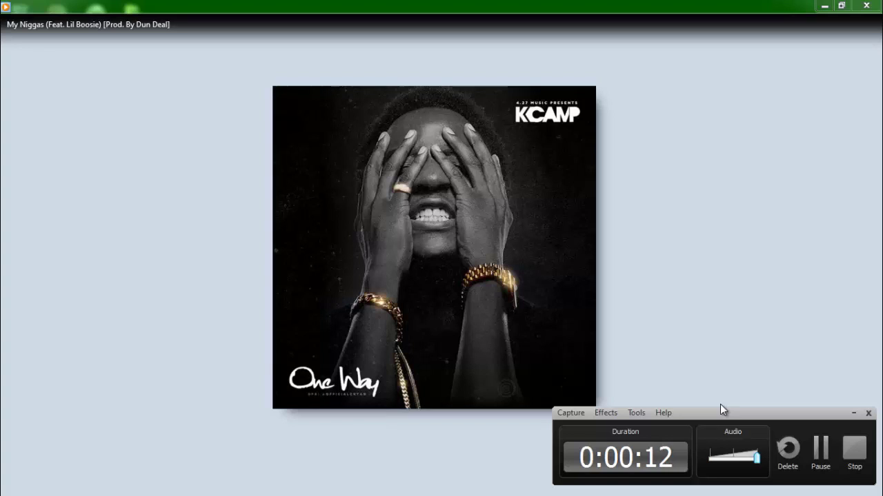
Step: Show the K Camp track from the album One Way in Windows Media Player's now-playing view
mouse_move(723, 412)
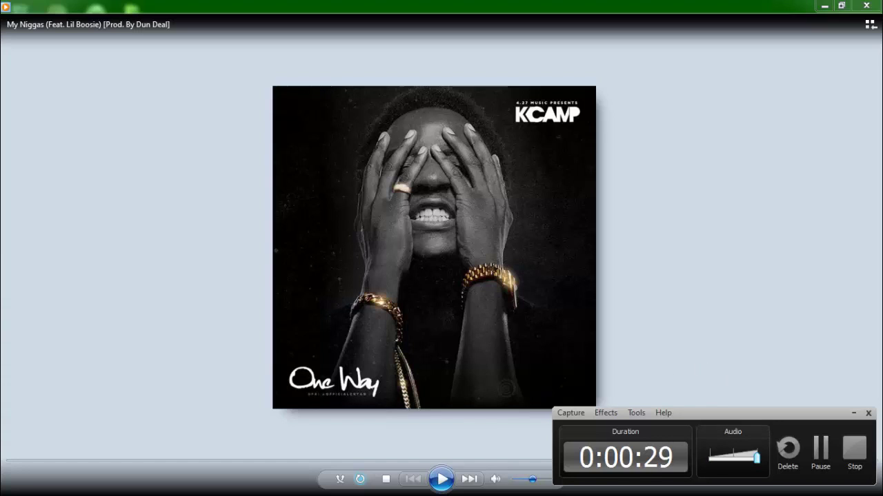
Step: Play the K Camp track briefly, pause, resume, and leave it paused at 00:14
click(441, 476)
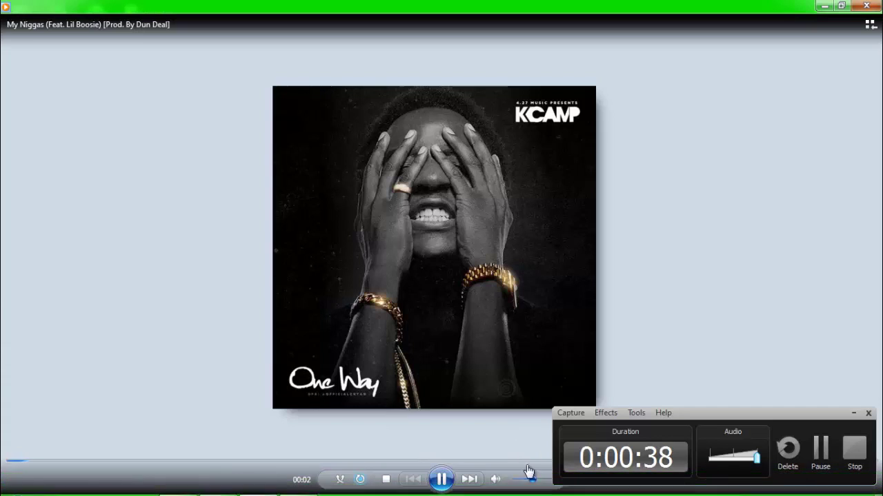
click(442, 479)
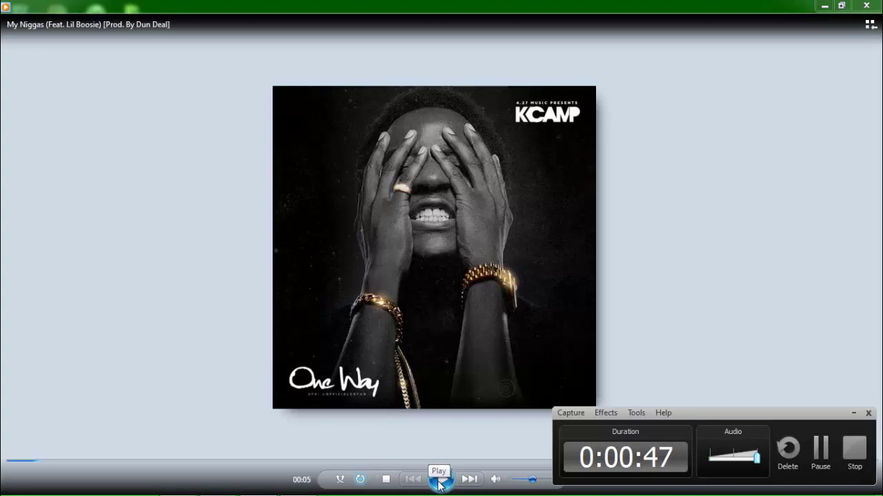
click(439, 483)
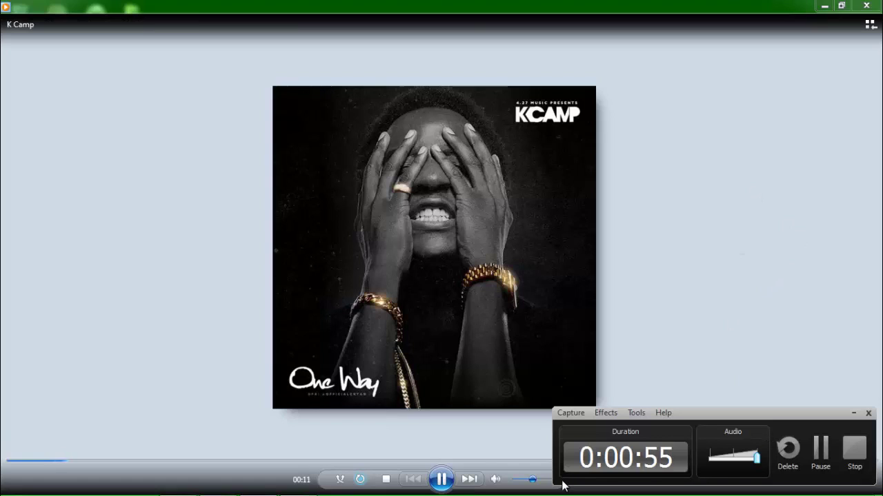
click(442, 479)
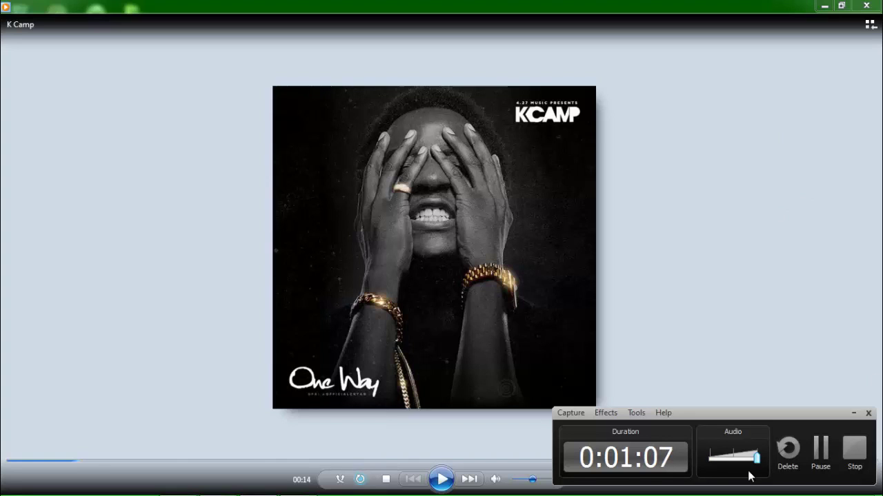
Step: Switch to FL Studio and play Pattern 1's drum beat once, then stop, repositioning the rack
mouse_move(854, 491)
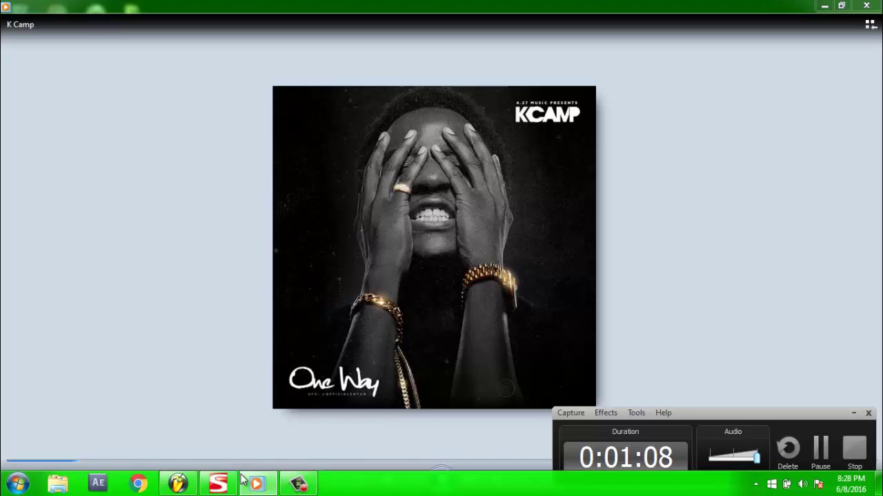
click(178, 482)
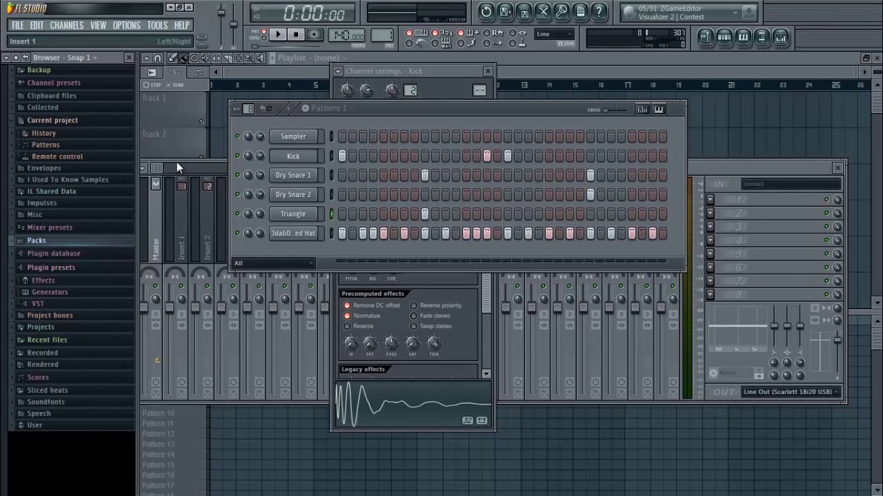
drag(438, 114, 422, 222)
key(space)
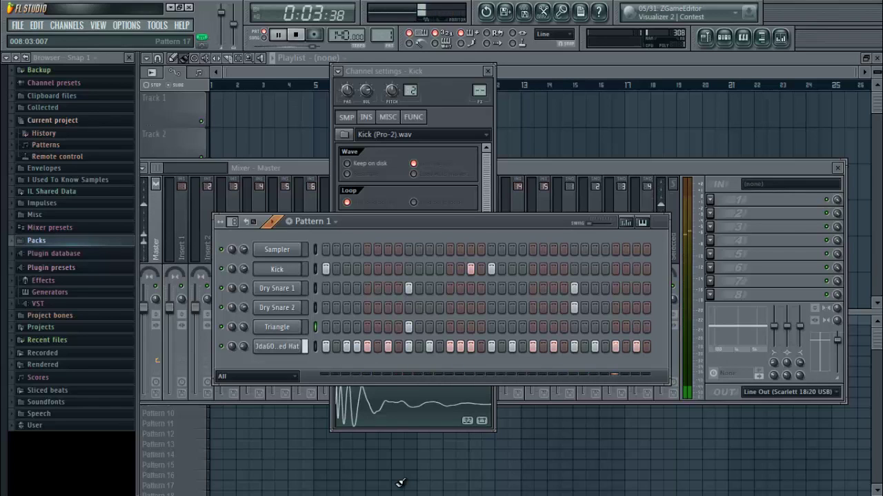
key(space)
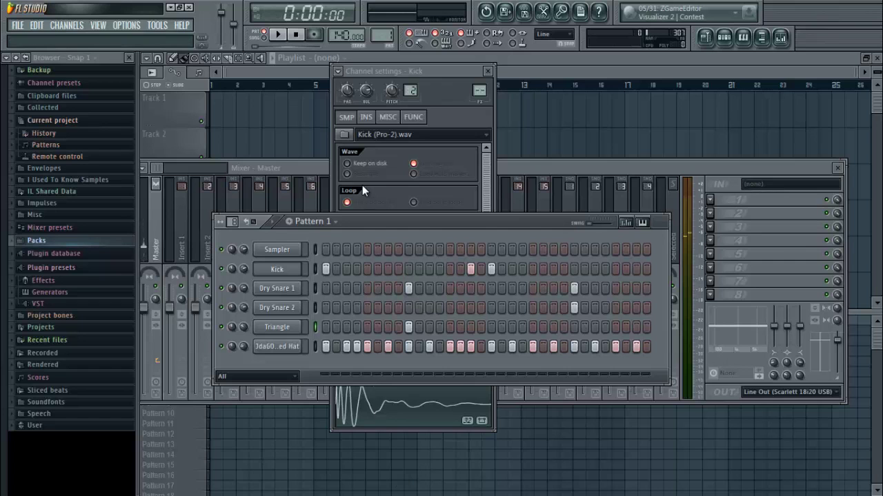
drag(374, 225, 423, 176)
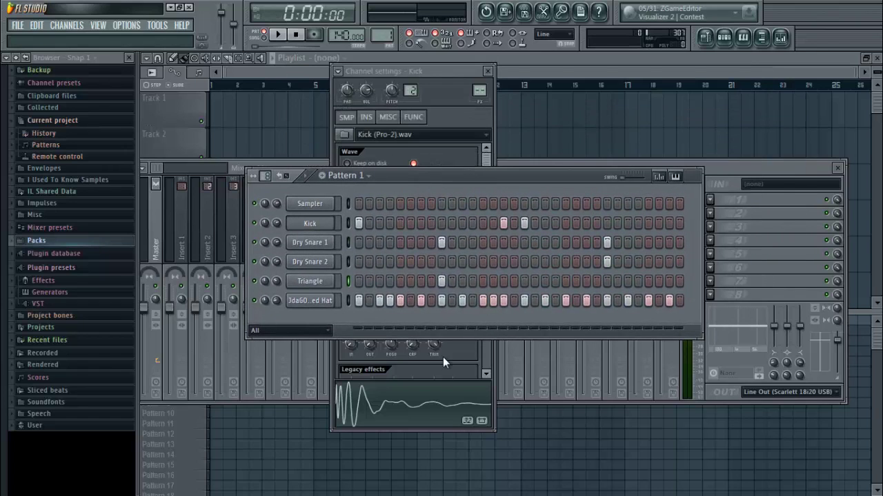
Step: Open Dry Snare 2's Channel settings and move through INS and MISC to the FUNC page
click(316, 246)
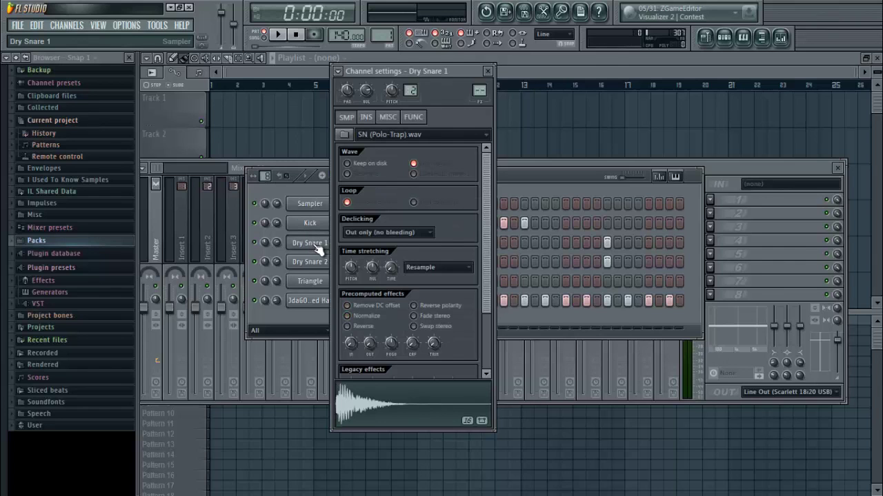
click(310, 248)
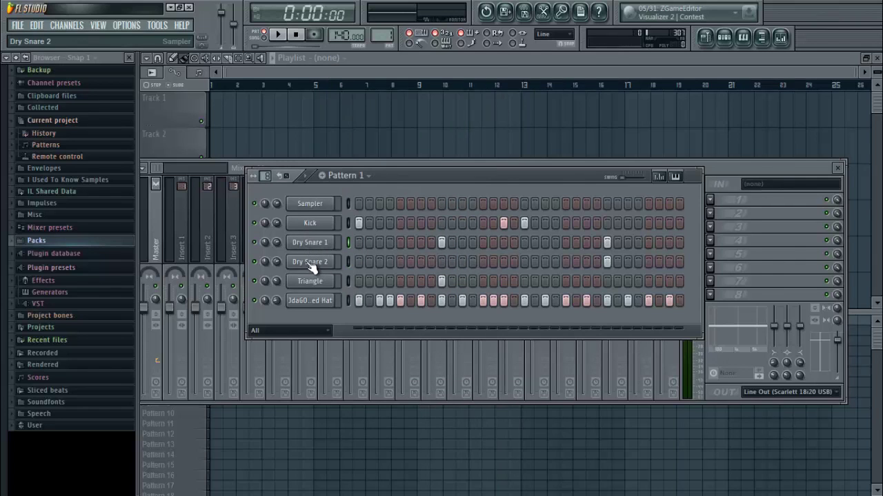
click(310, 262)
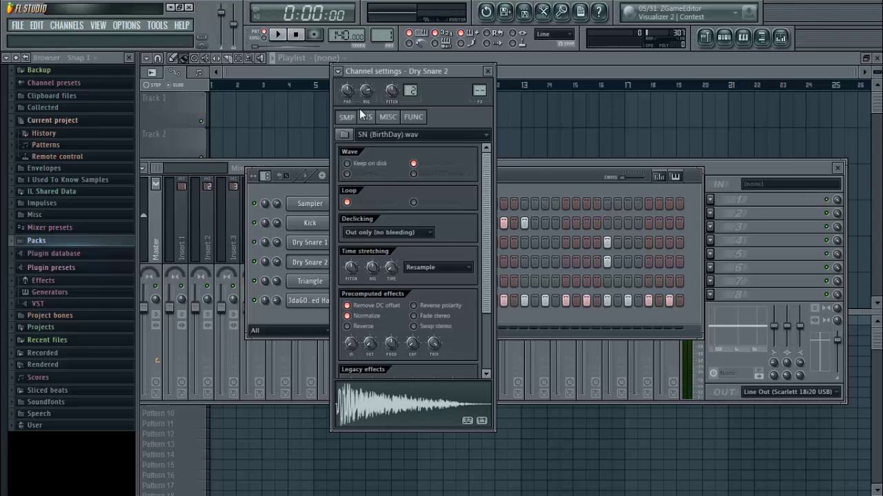
click(366, 118)
click(395, 119)
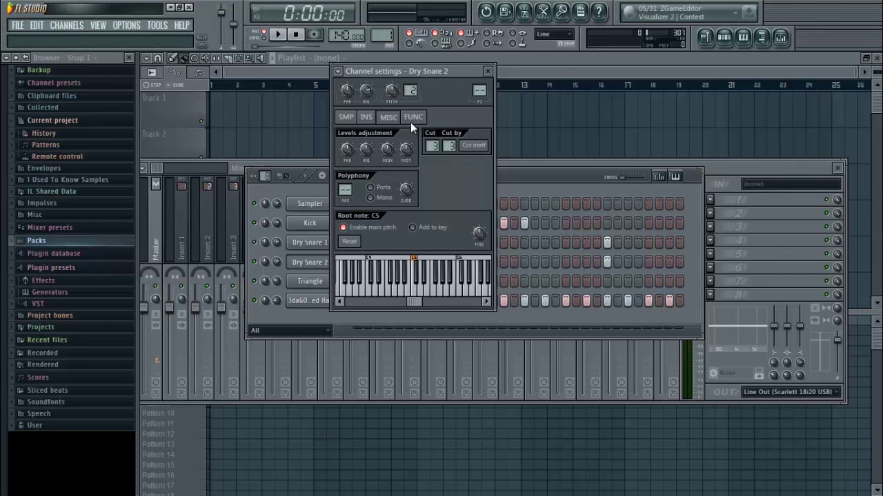
click(416, 122)
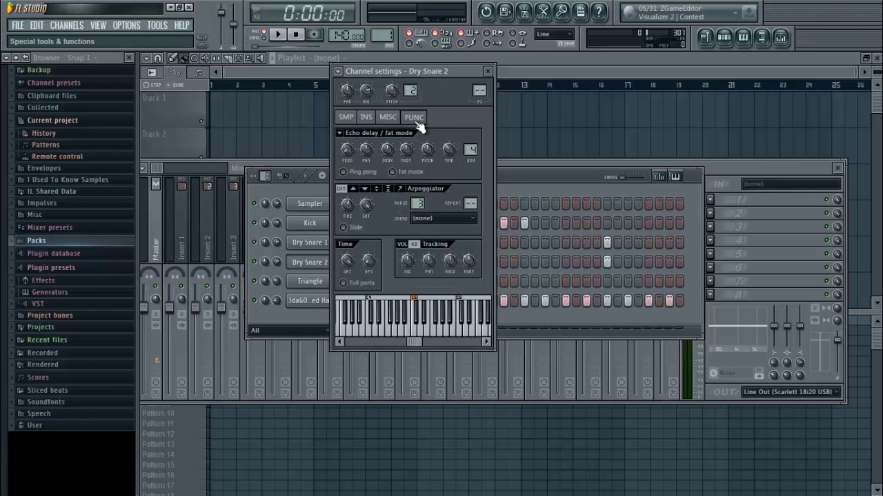
Step: Solo the Dry Snare 2 channel and start playback
click(347, 150)
right_click(258, 263)
click(272, 265)
key(space)
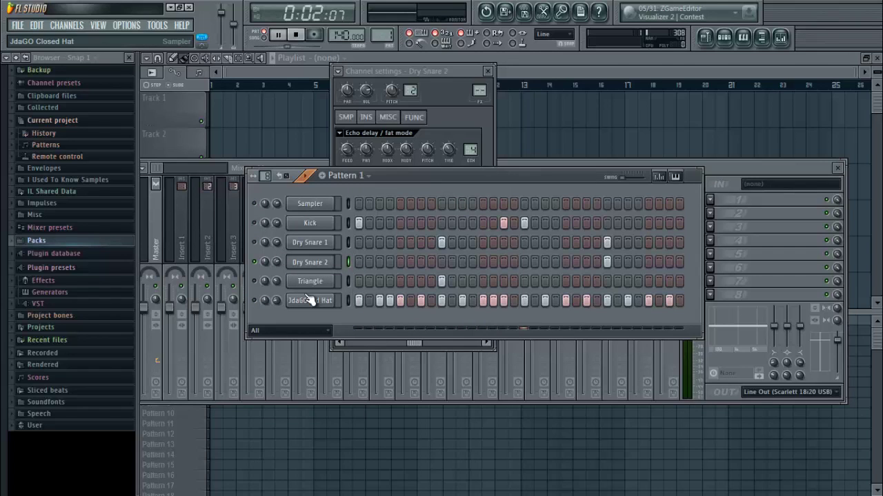
Step: Turn on Ping pong in Dry Snare 2's echo delay, then stop playback
click(430, 90)
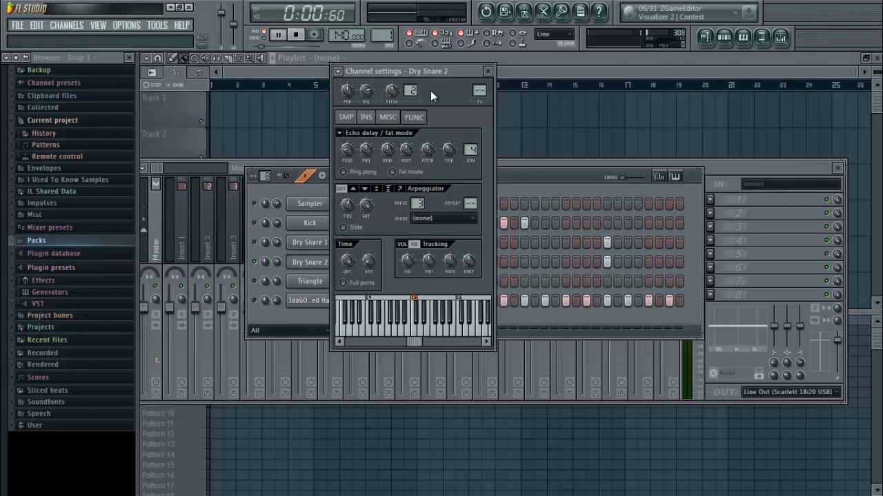
click(360, 174)
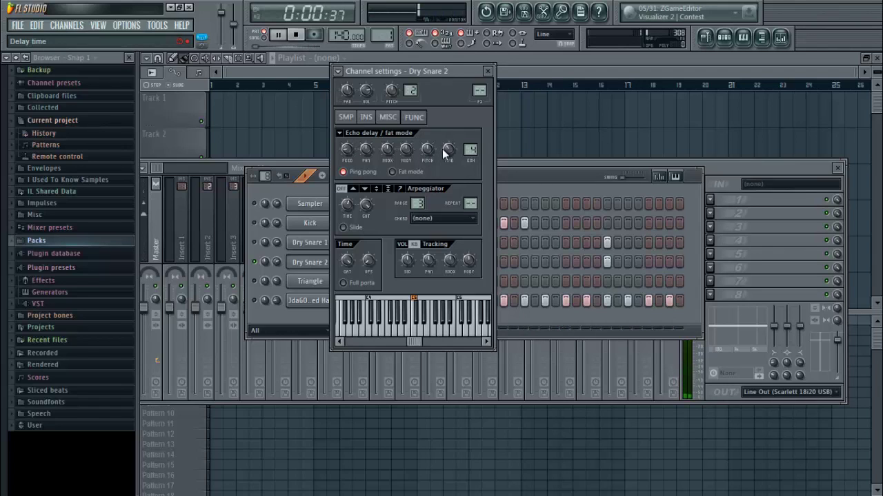
key(space)
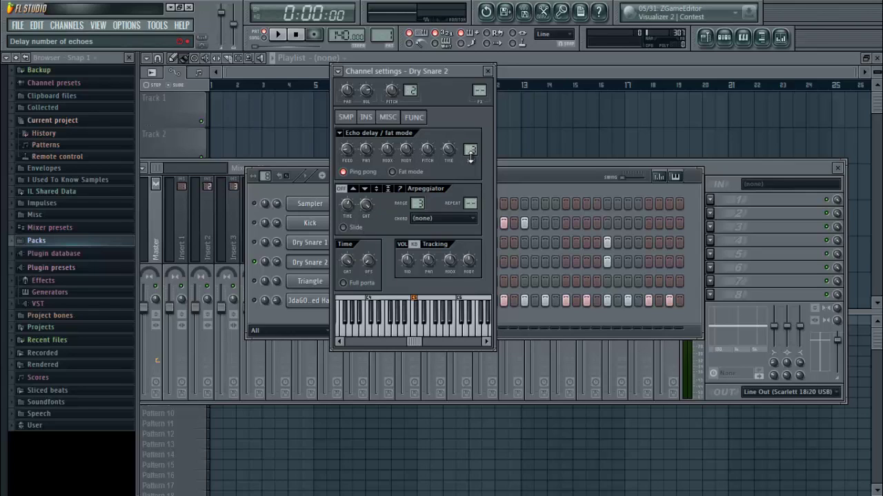
Step: While playing, shift the echo panning to 34% right and compare ping pong off and on
key(space)
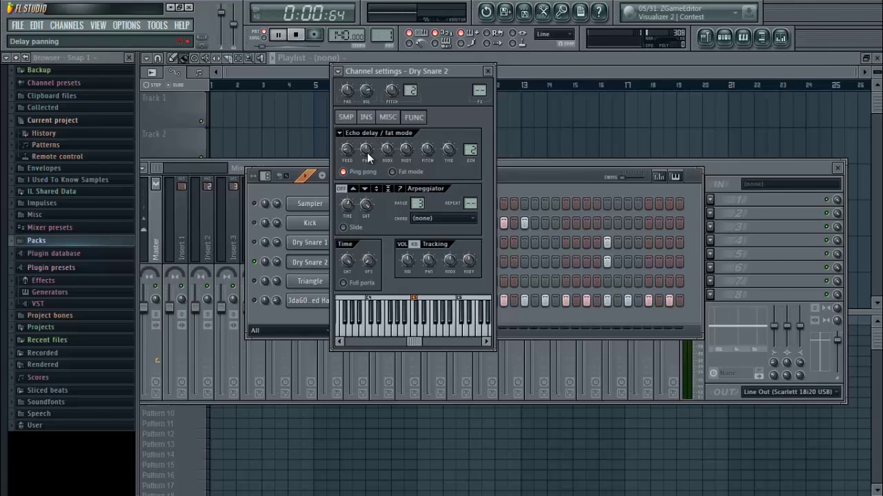
mouse_move(365, 156)
mouse_down()
mouse_move(359, 167)
mouse_move(359, 154)
mouse_up()
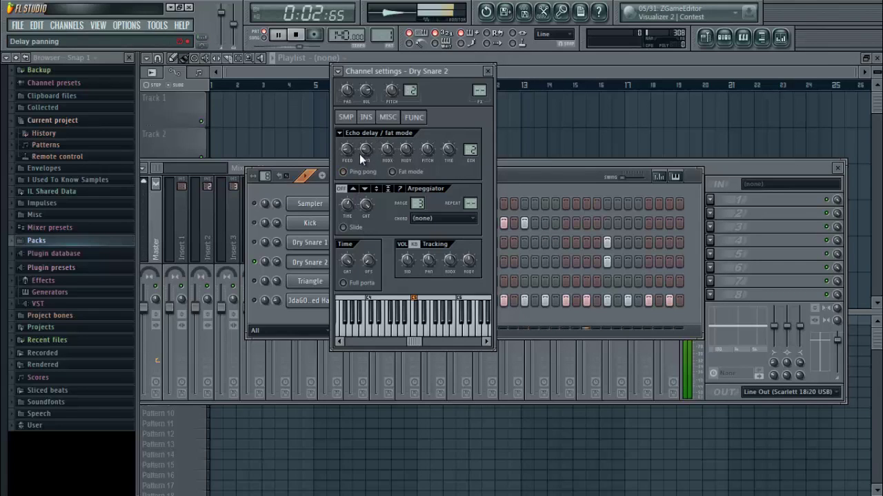
click(350, 173)
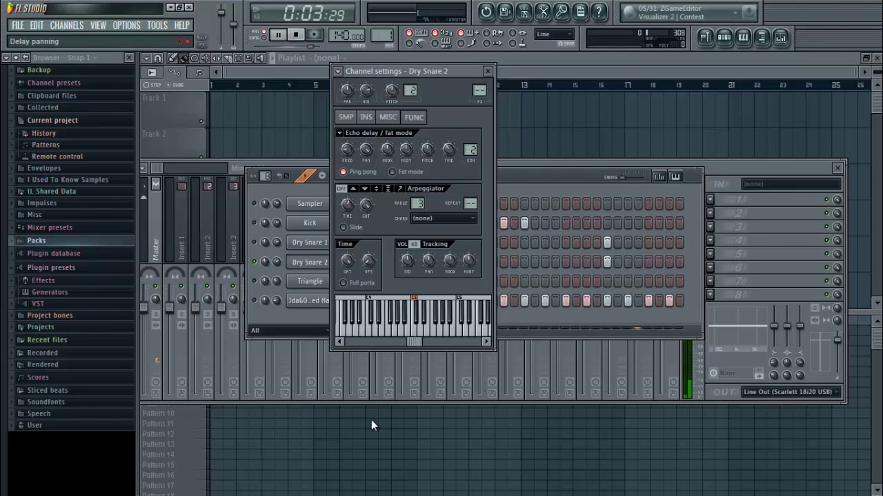
drag(366, 150, 353, 209)
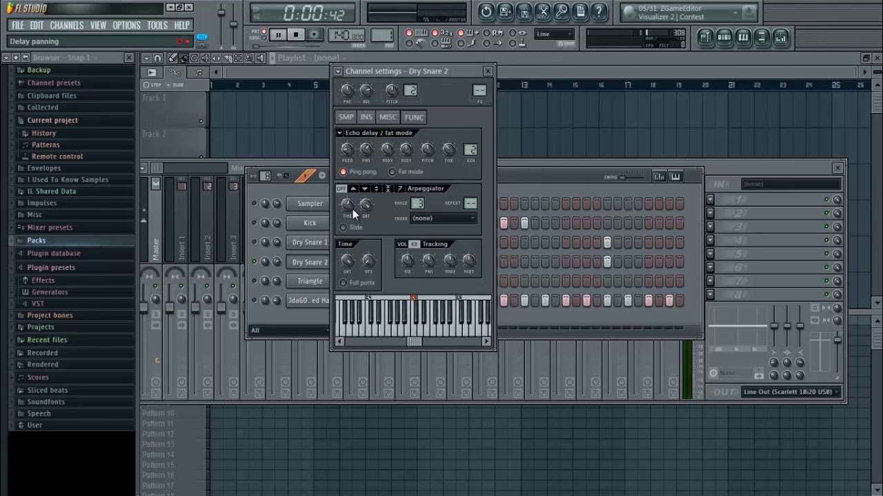
click(359, 171)
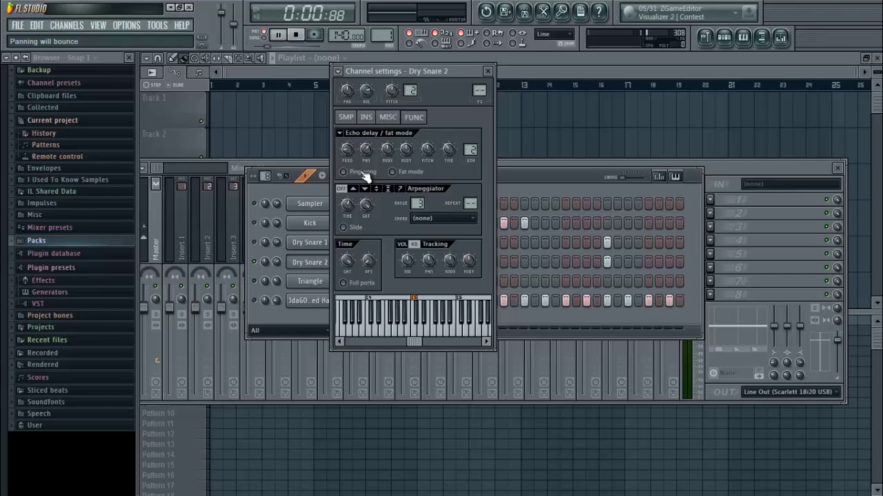
click(360, 172)
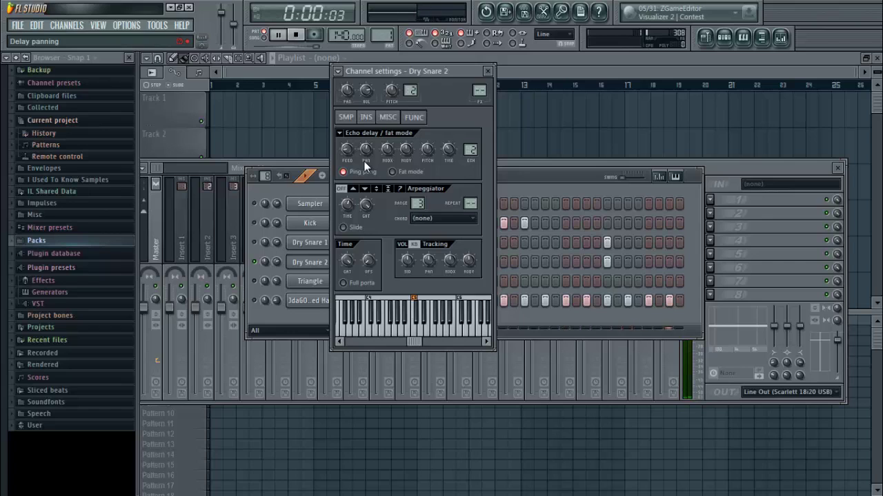
Step: Raise the echo pitch to +270 cents, then reset the pitch shift to default
mouse_move(427, 150)
mouse_down()
mouse_move(423, 114)
mouse_move(427, 134)
mouse_up()
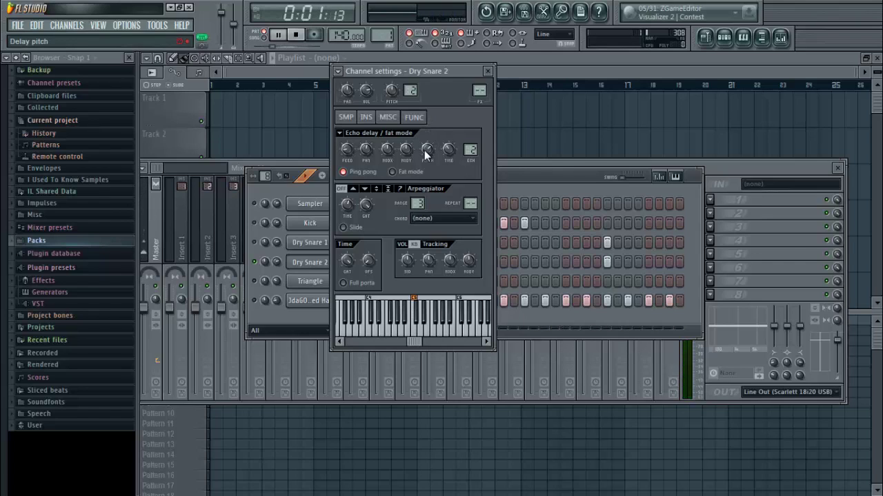
right_click(425, 151)
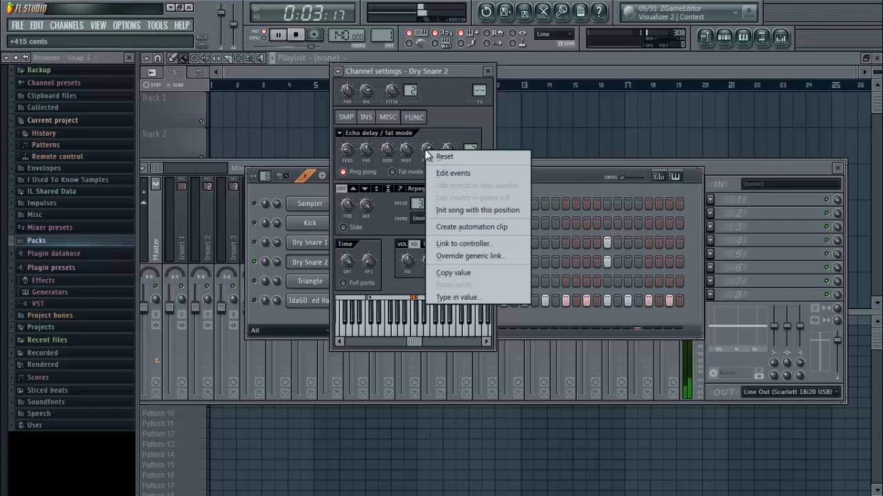
click(430, 136)
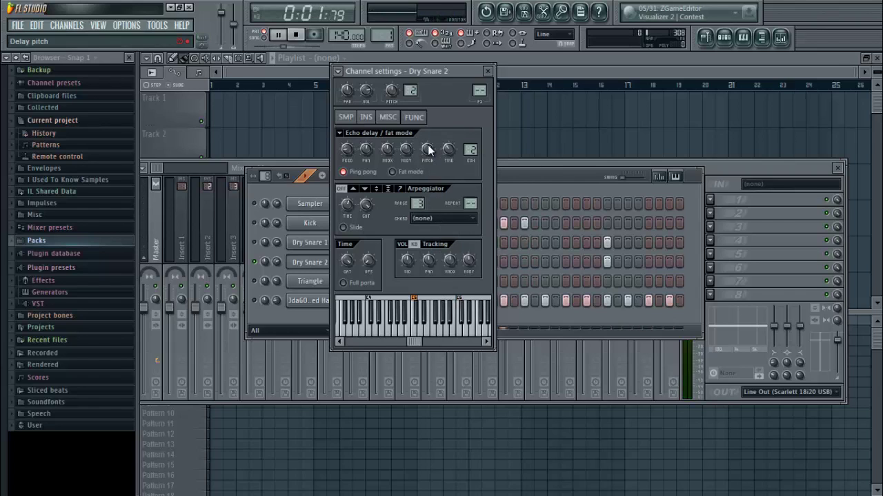
right_click(427, 147)
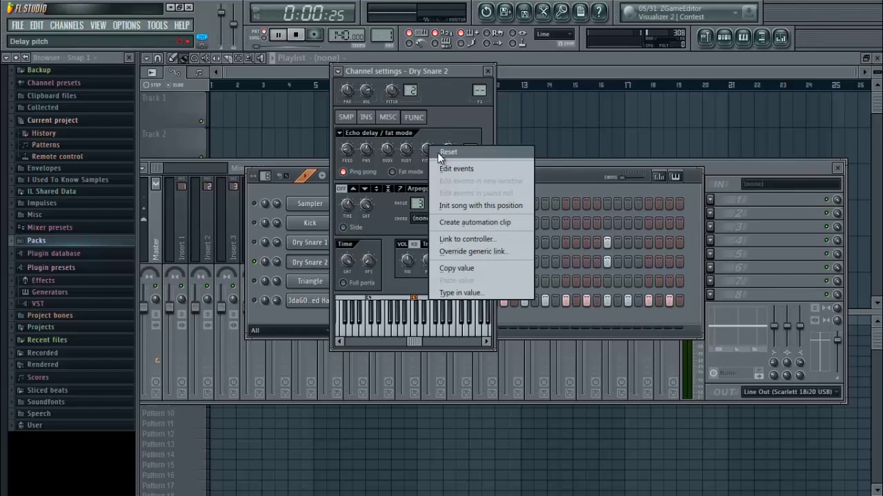
click(439, 152)
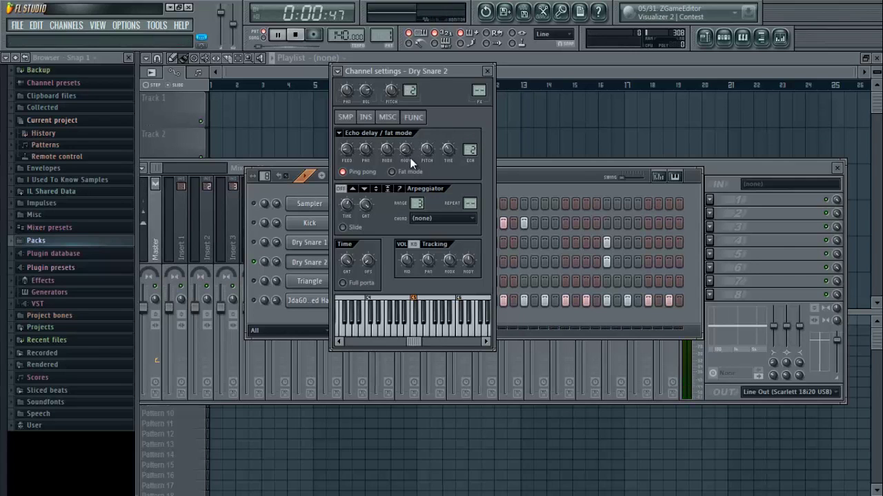
Step: Lower the echo filter settings to -62% and -52%, with feedback 16% and 3 echoes
drag(409, 153, 406, 103)
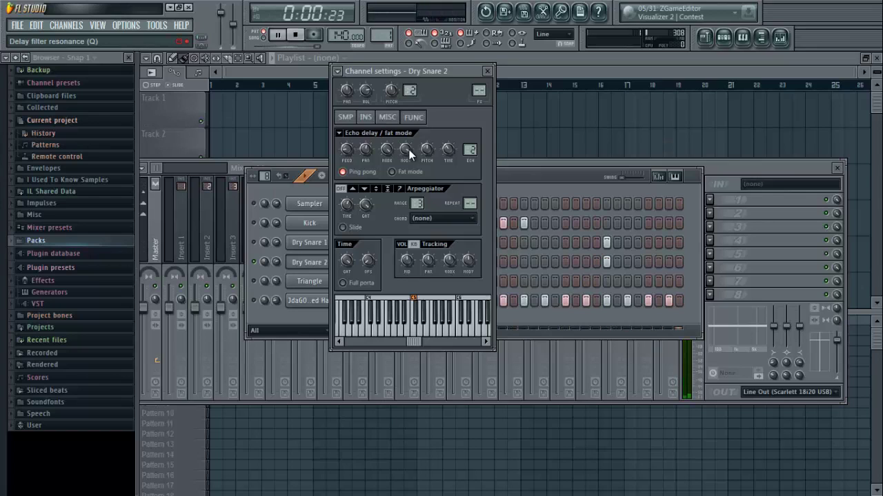
drag(409, 150, 401, 221)
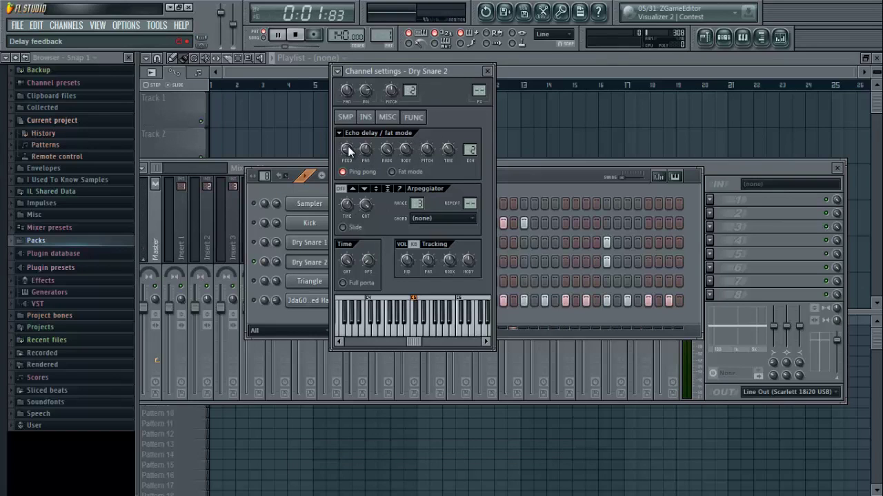
scroll(348, 150, down, 3)
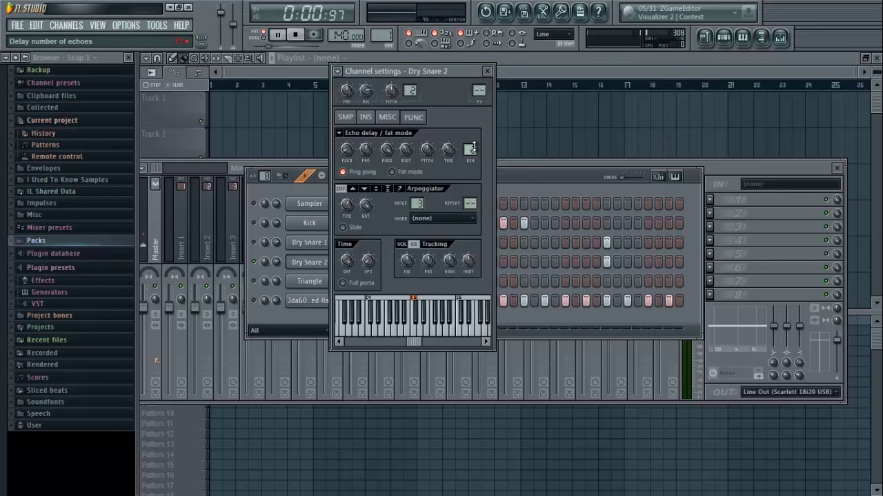
scroll(473, 148, up, 1)
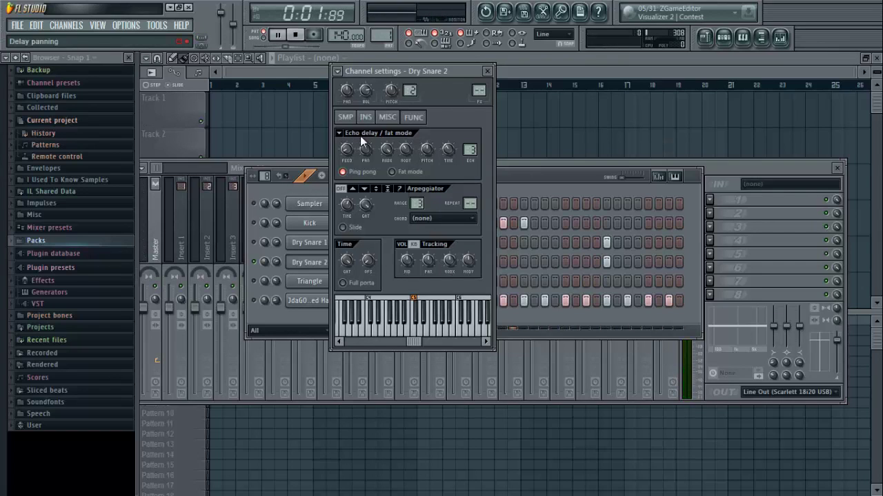
Step: Bring the Mixer forward, then return Dry Snare 2's settings to the FUNC echo delay page
click(347, 117)
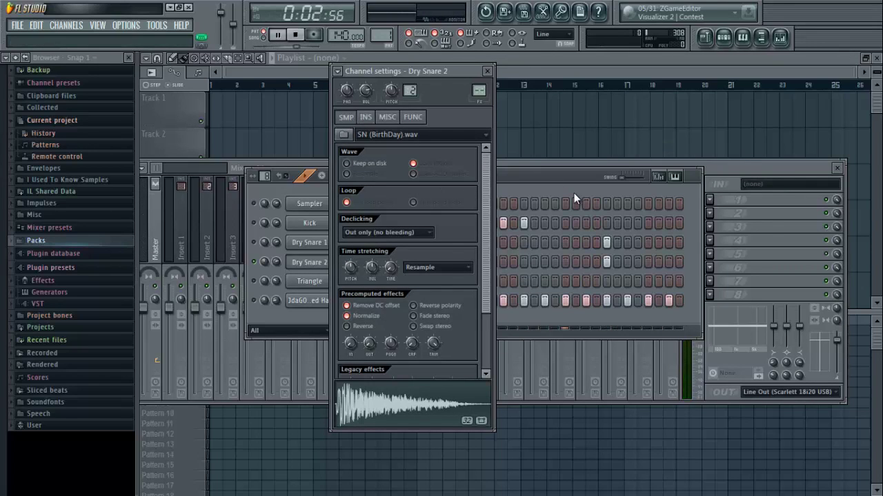
click(742, 166)
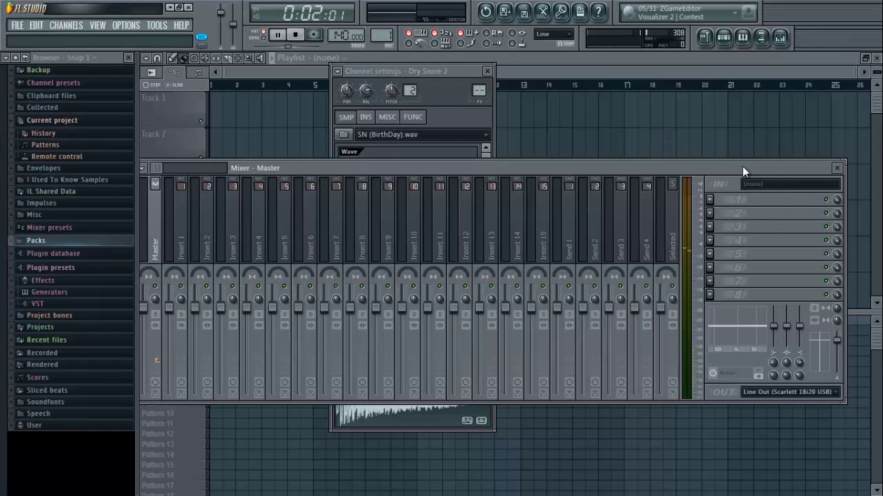
click(430, 74)
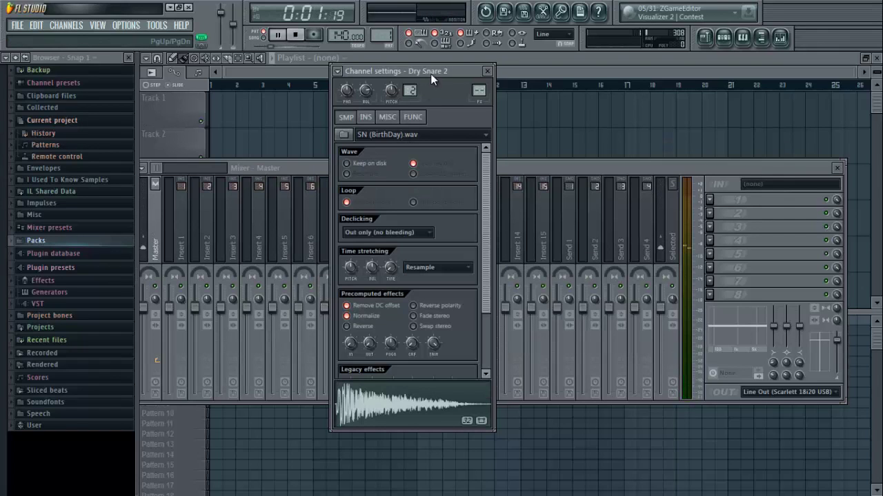
click(389, 119)
click(413, 118)
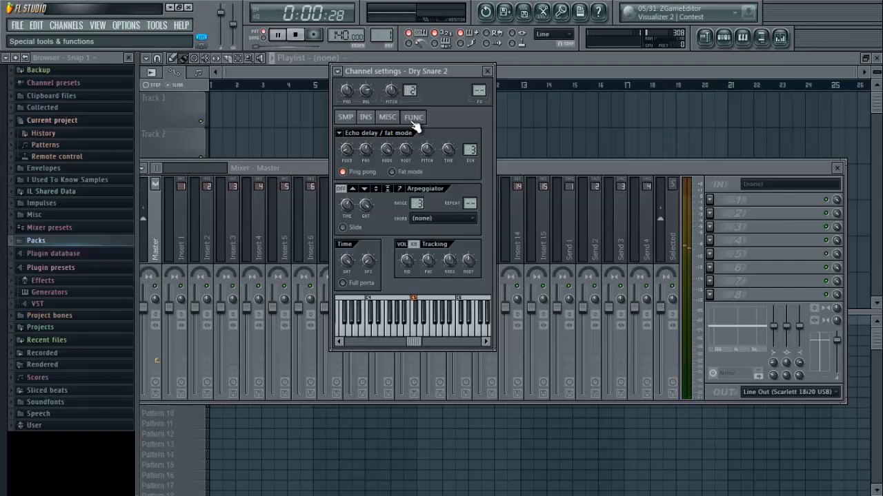
Step: Check the echo feedback options, then show Dry Snare 2's sample page with SN (BirthDay).wav
right_click(348, 149)
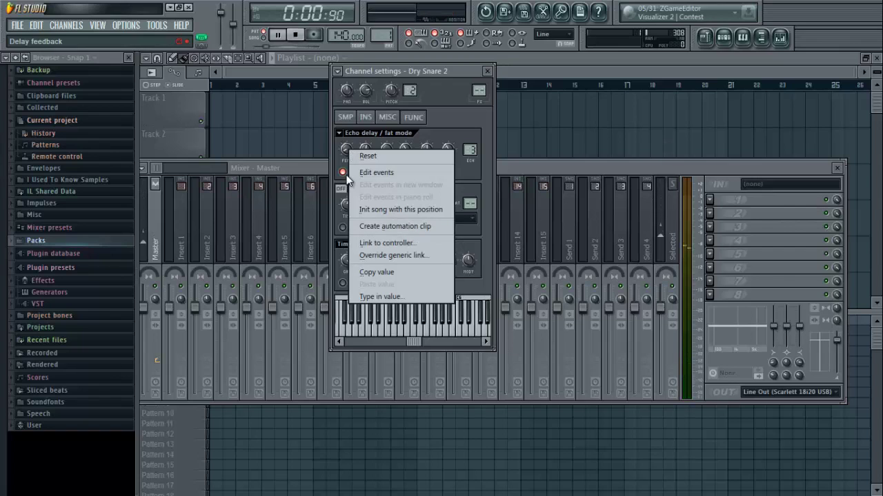
click(341, 144)
right_click(344, 145)
click(334, 135)
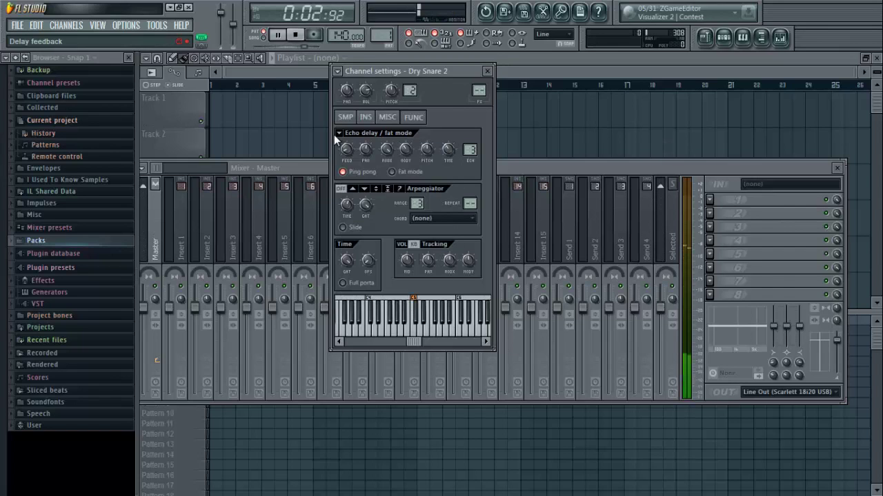
right_click(345, 150)
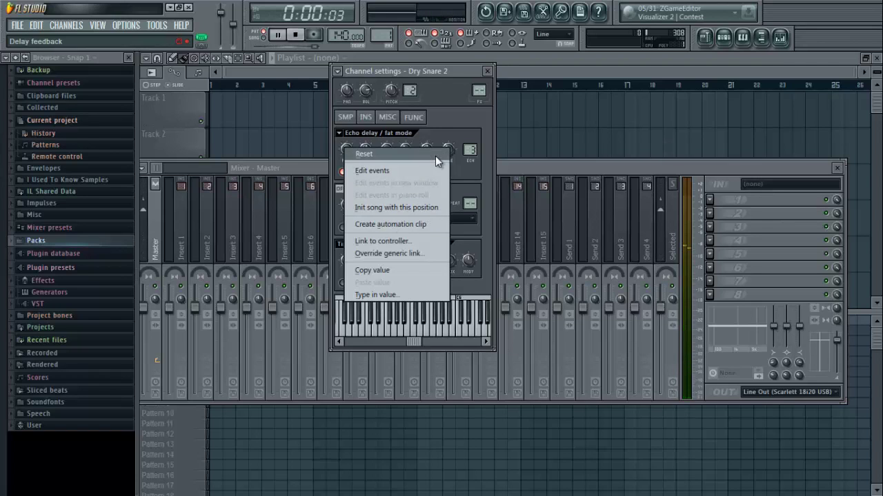
click(451, 118)
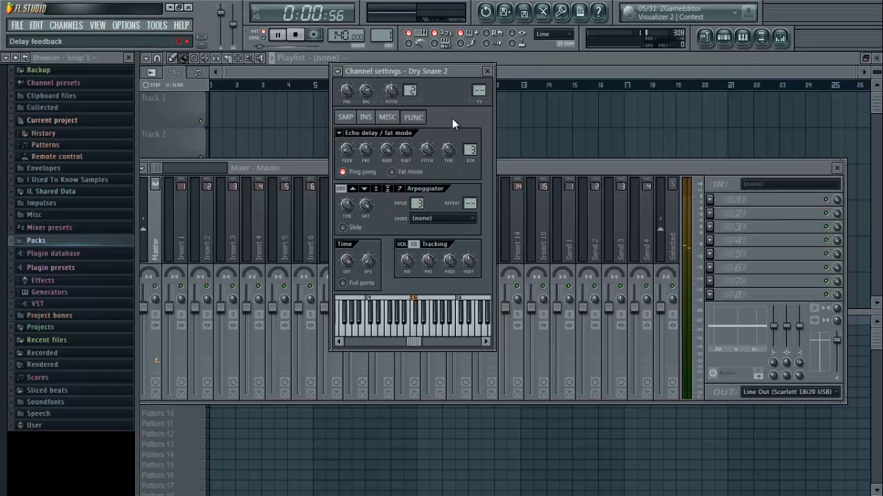
click(369, 117)
click(347, 118)
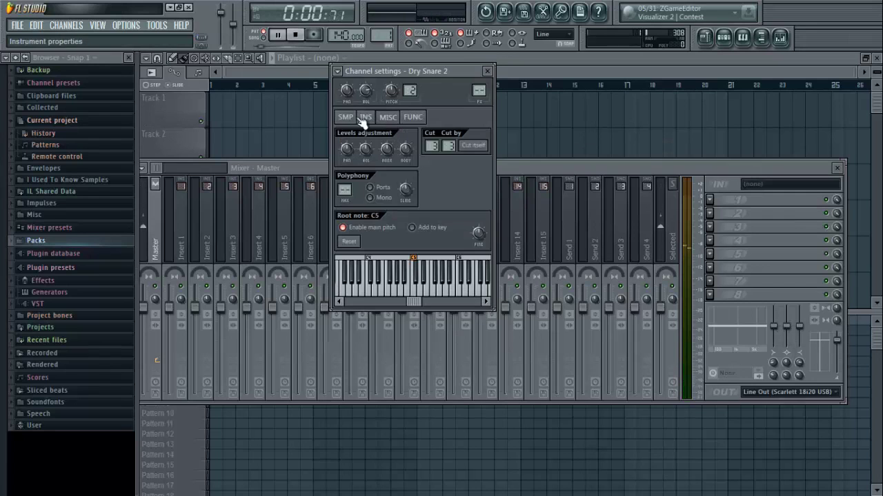
Step: Toggle solo on Dry Snare 2 and return its settings to the FUNC echo delay page
click(723, 37)
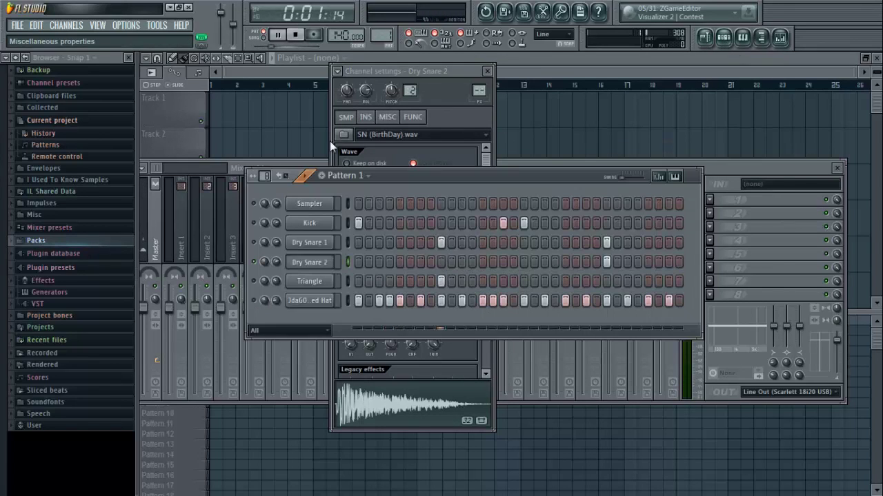
right_click(265, 262)
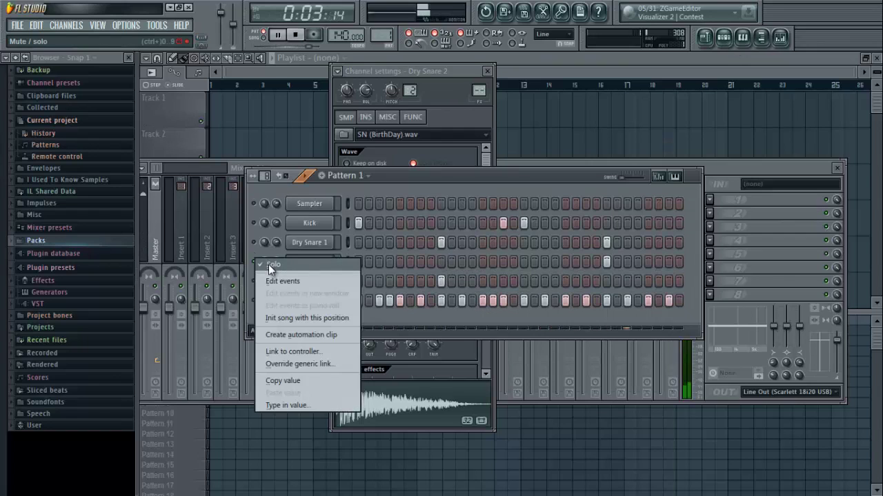
click(268, 264)
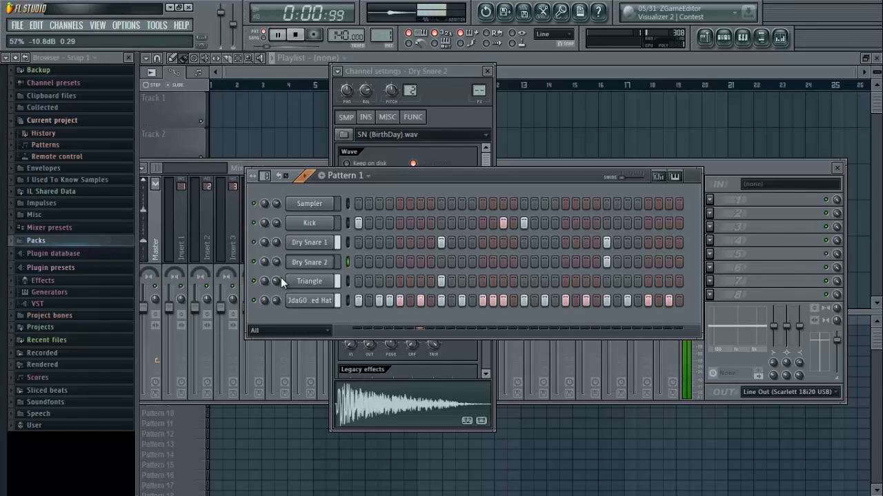
click(433, 134)
click(383, 117)
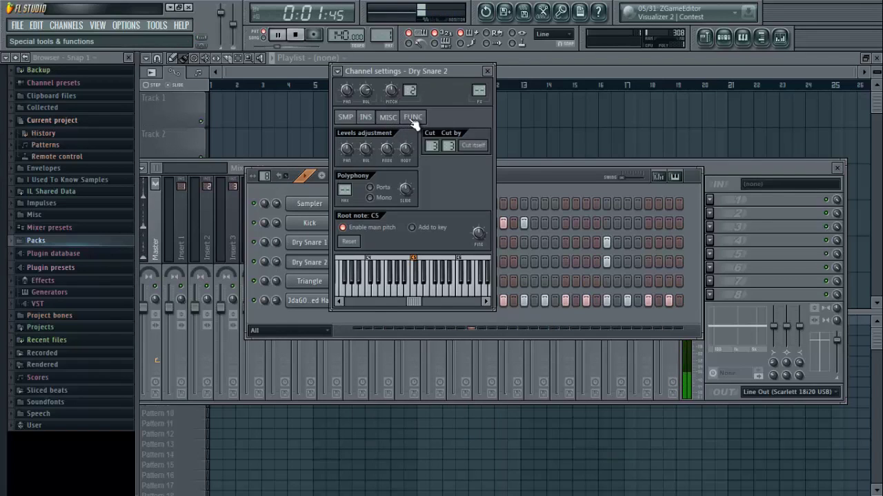
click(406, 119)
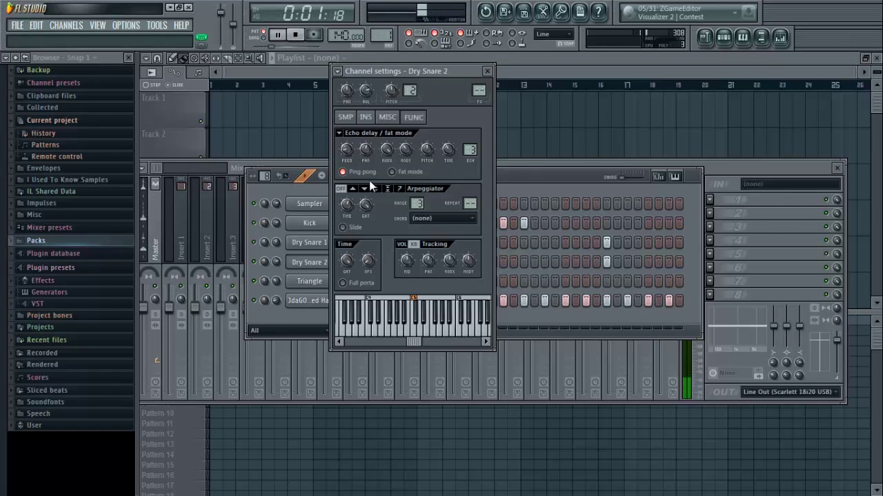
Step: Stop playback, close Dry Snare 2's settings, and open then close Triangle's settings
click(295, 191)
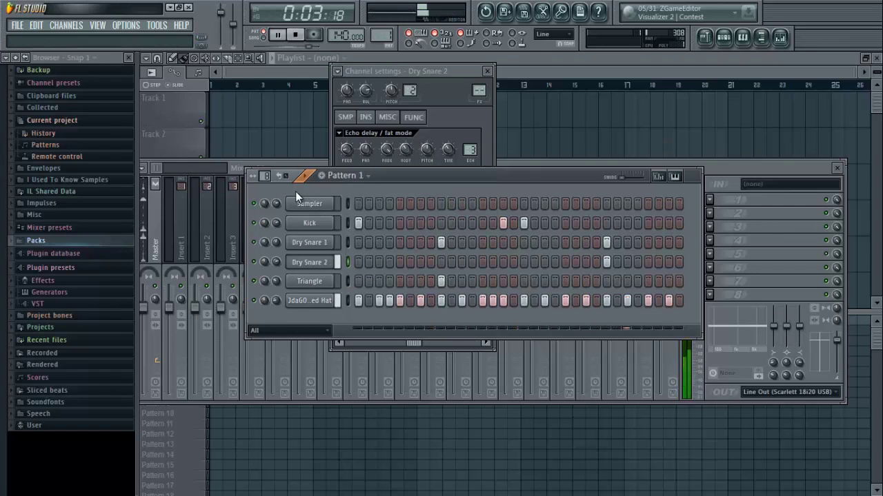
key(space)
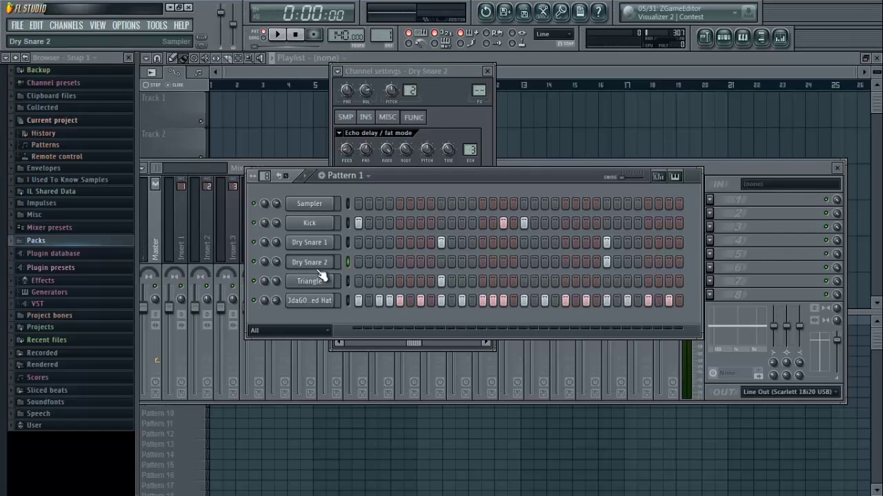
click(303, 264)
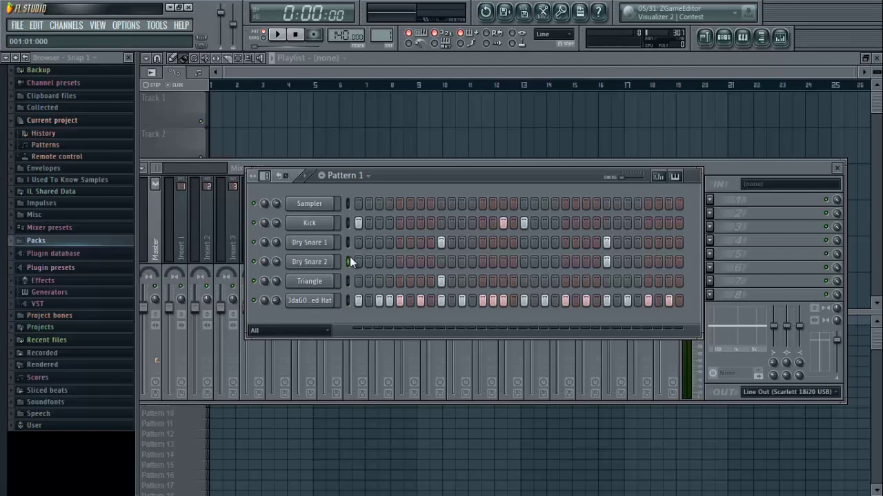
click(310, 282)
click(313, 282)
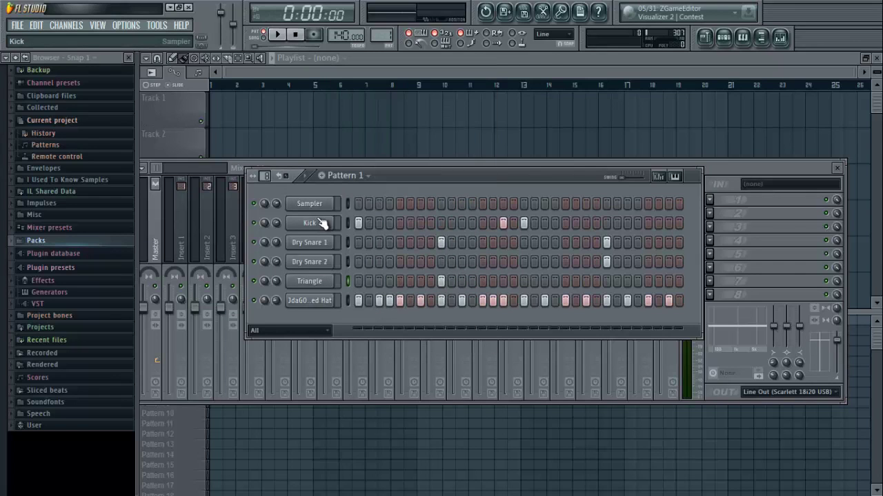